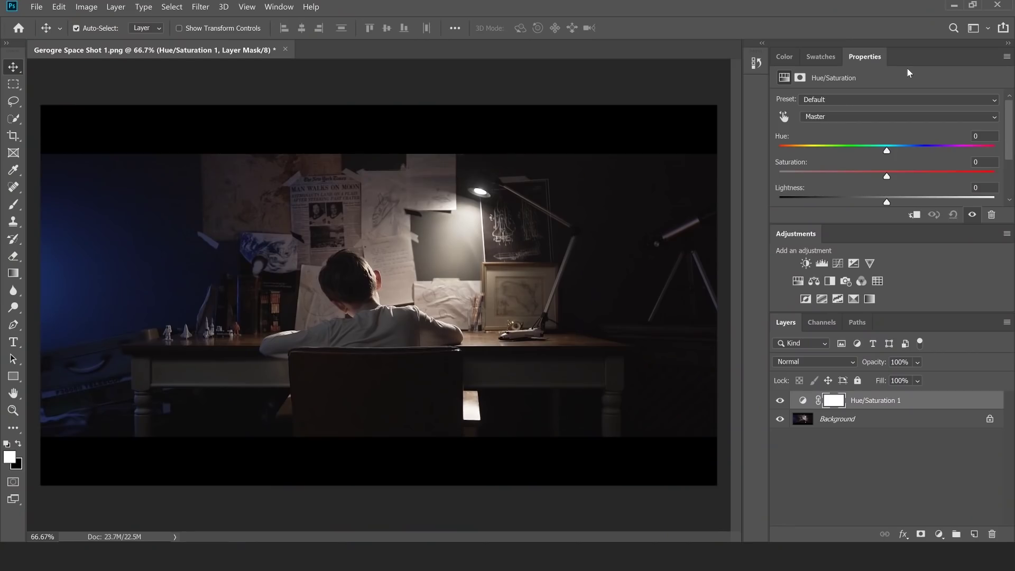
Step: Set the hue of the Yellows range to -50 in the Hue/Saturation adjustment
left_click(889, 116)
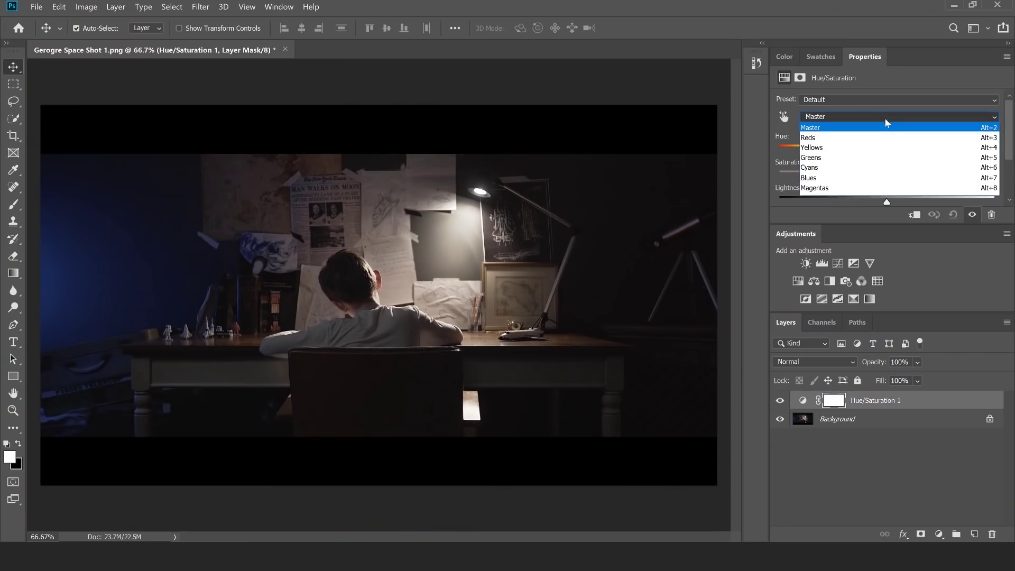
left_click(871, 148)
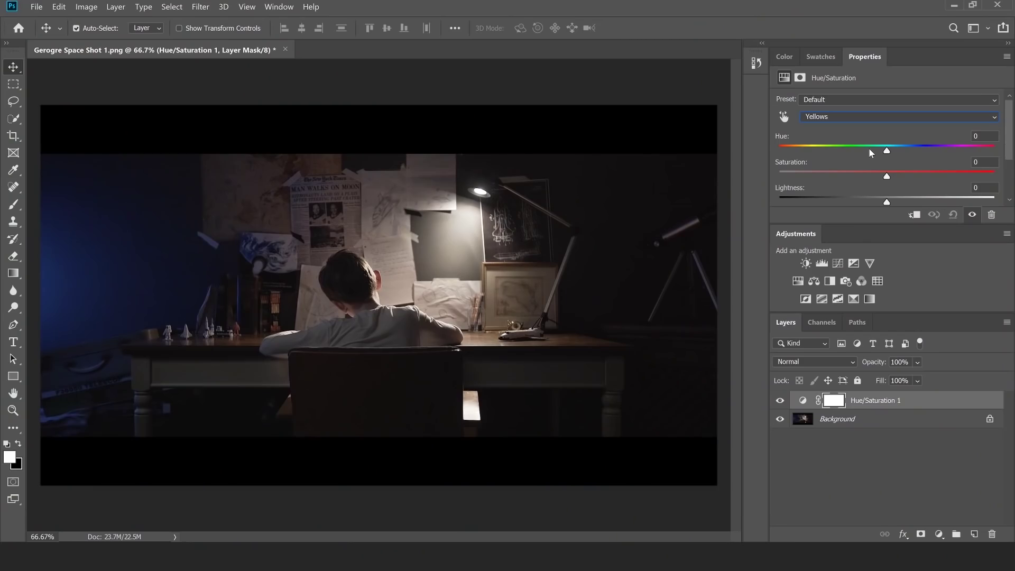
left_click_drag(888, 151, 830, 158)
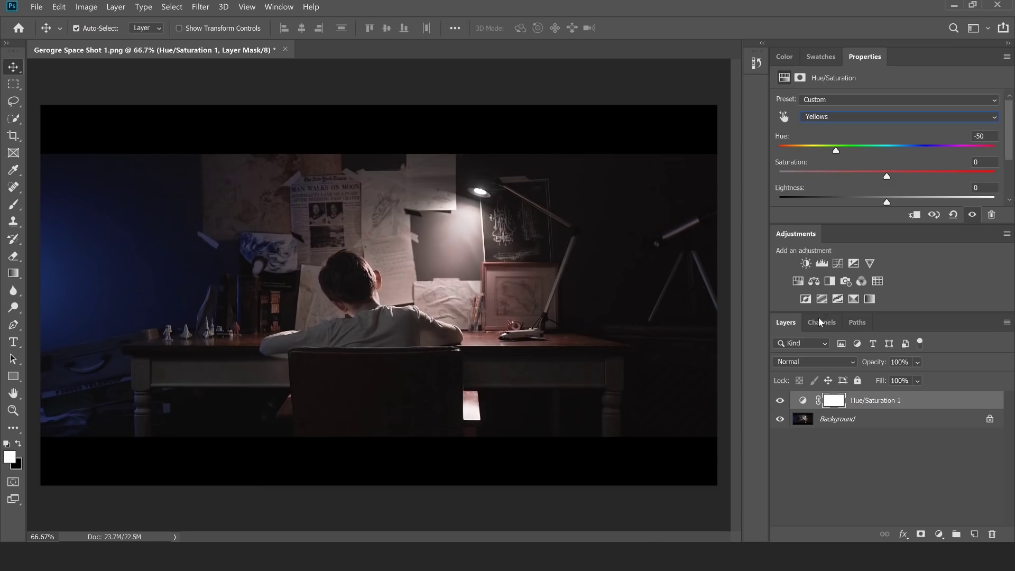
Step: Compare the image with and without the Hue/Saturation 1 layer by toggling its visibility repeatedly
left_click(780, 405)
left_click(781, 405)
left_click(781, 405)
left_click(781, 405)
left_click(780, 405)
left_click(781, 405)
left_click(781, 406)
left_click(781, 406)
Step: Set the hue of the Blues range to -18 in the Hue/Saturation adjustment
left_click(890, 120)
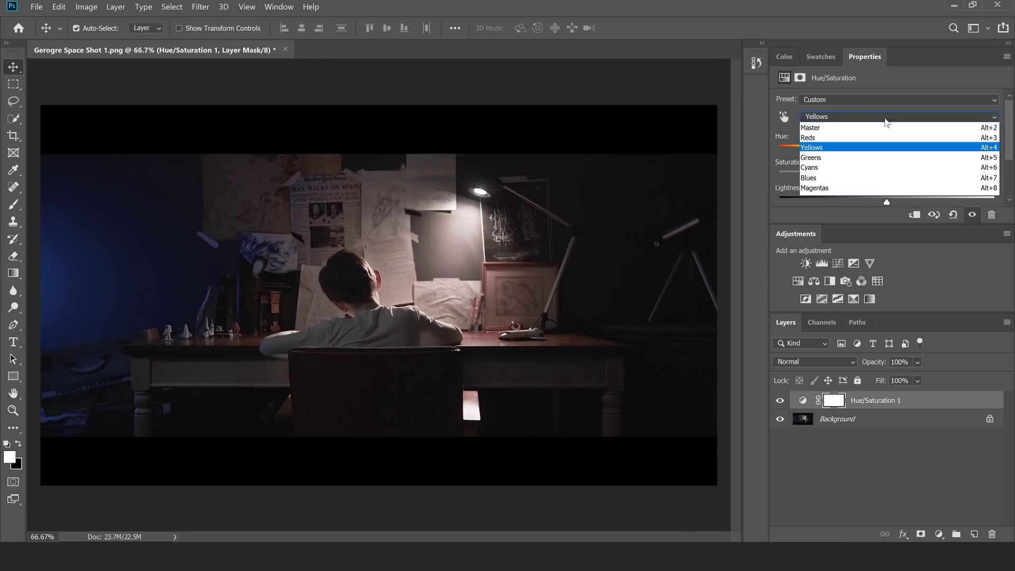
left_click(869, 177)
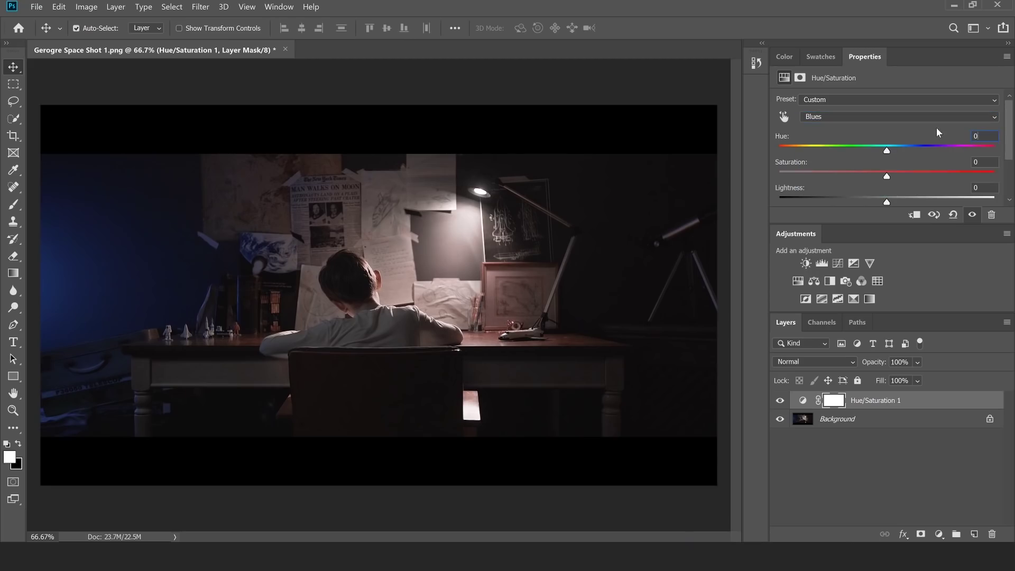
left_click_drag(887, 152, 870, 153)
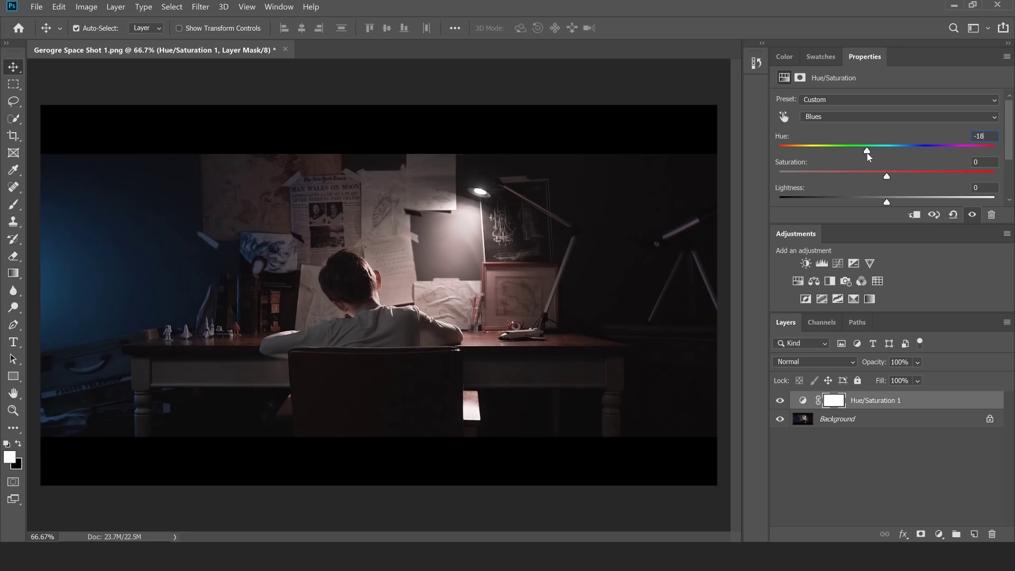
Step: Try raising the saturation of the Blues range to +3 and reset it to 0
left_click(887, 116)
left_click(878, 119)
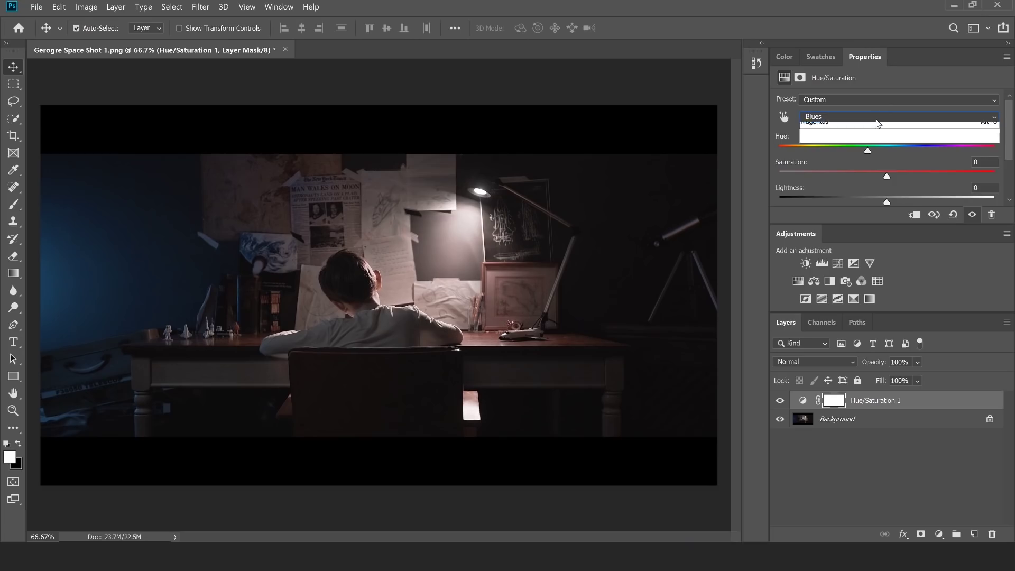
left_click(860, 183)
mouse_move(887, 180)
left_mouse_down()
mouse_move(806, 178)
mouse_move(947, 178)
mouse_move(837, 182)
mouse_move(893, 183)
left_mouse_up()
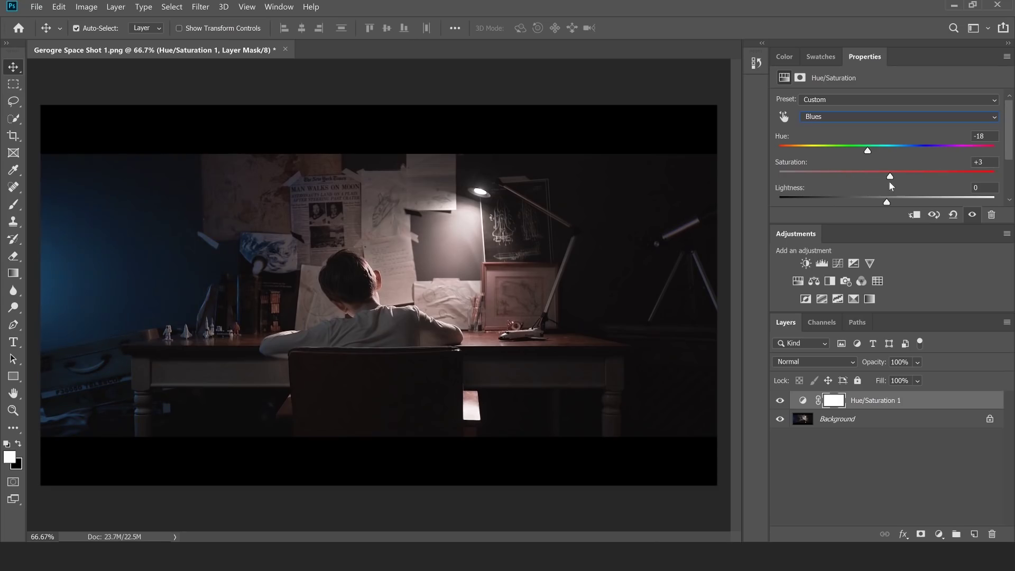
double_click(978, 161)
type("0")
key("Return")
Step: Add a Color Balance adjustment layer above the Hue/Saturation layer with the default name and options
left_click(127, 5)
mouse_move(154, 166)
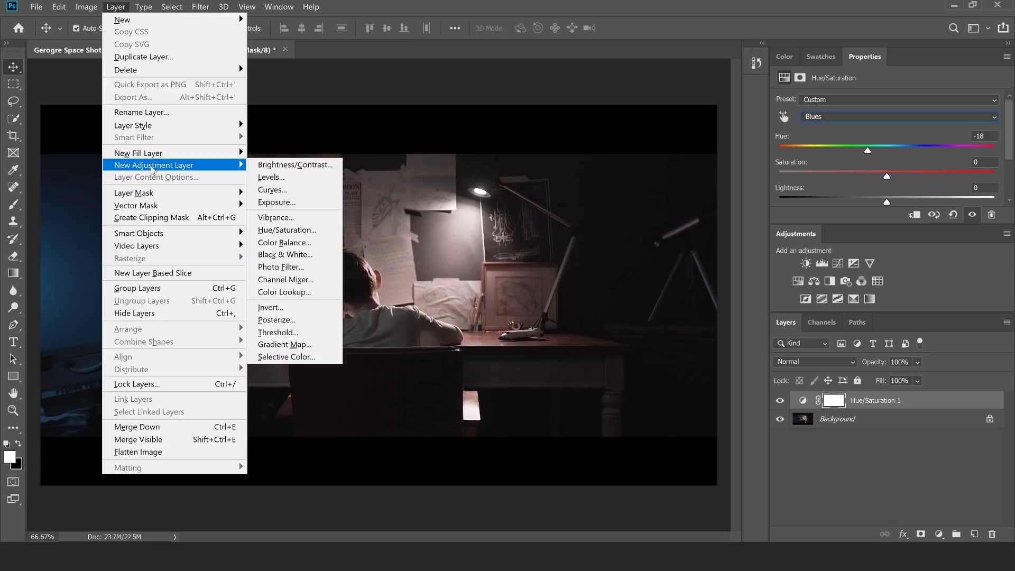
left_click(296, 244)
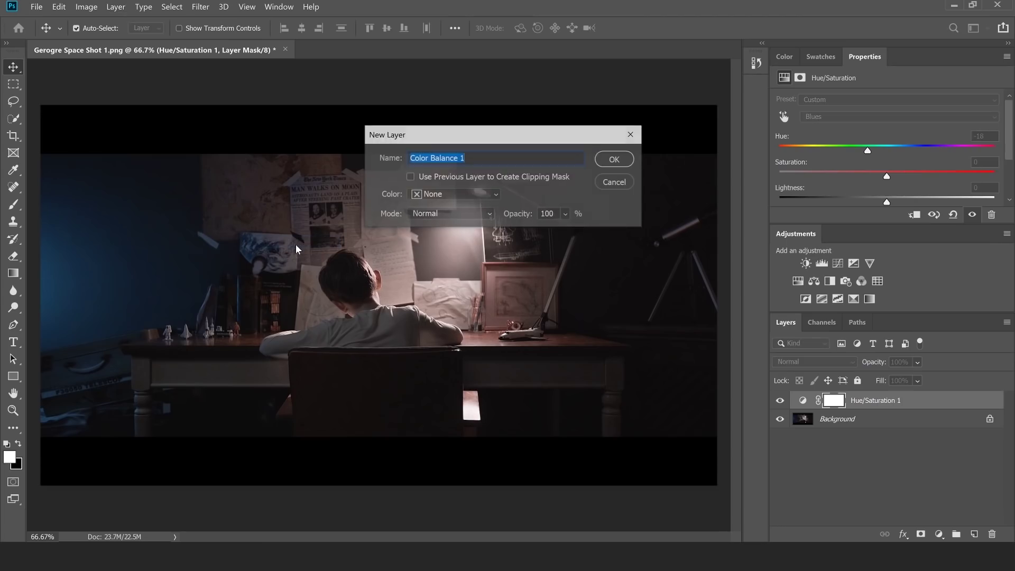
left_click(612, 159)
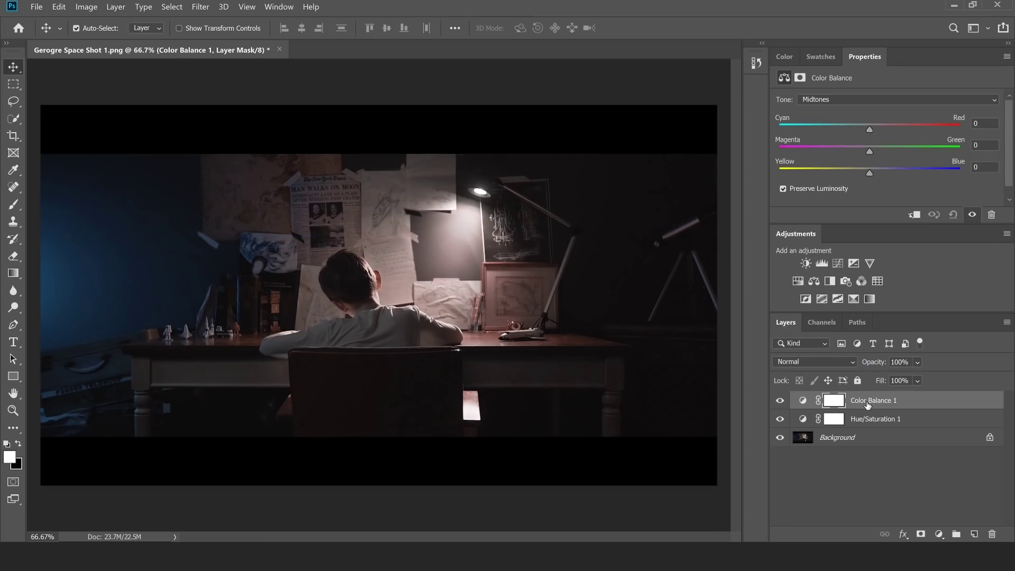
Step: Set the Color Balance highlights to +14 on Cyan-Red and -1 on Yellow-Blue
left_click(866, 101)
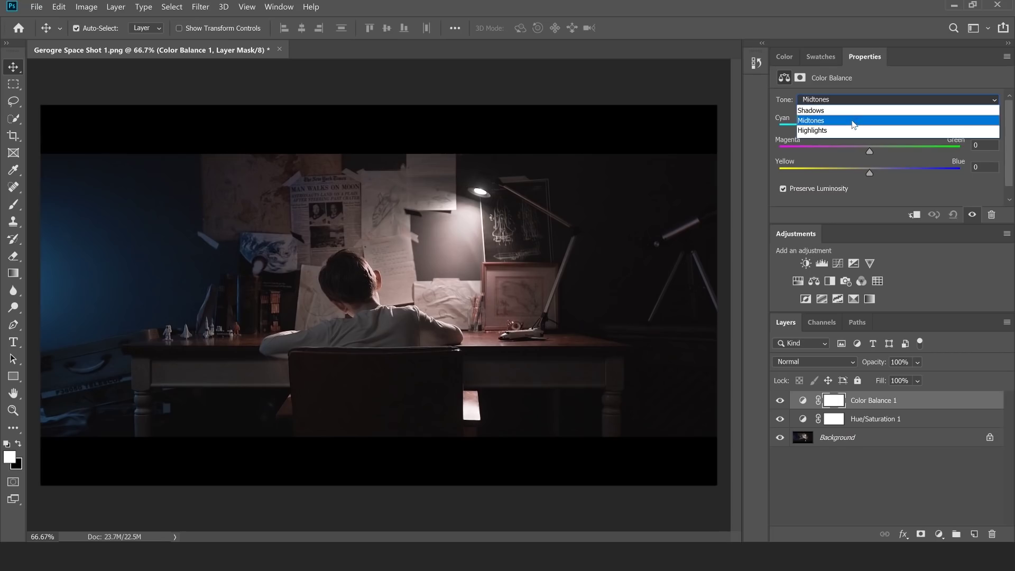
left_click(879, 25)
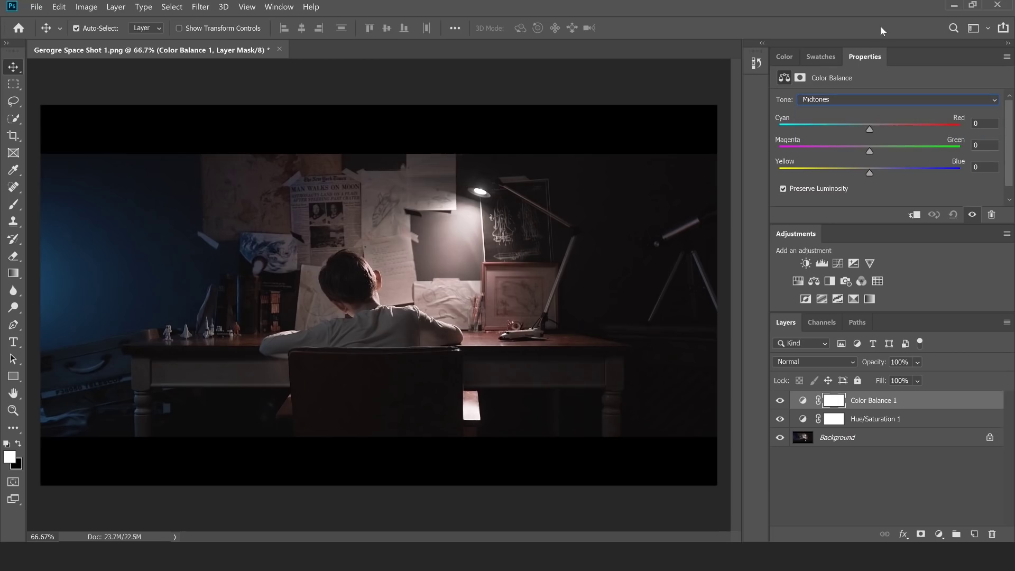
left_click(865, 99)
left_click(856, 131)
left_click_drag(869, 130, 882, 129)
left_click_drag(870, 173, 867, 175)
Step: Compare the image with and without the highlight color balance by toggling the Color Balance 1 layer's visibility
left_click(780, 401)
left_click(780, 401)
left_click(780, 401)
left_click(780, 402)
left_click(781, 401)
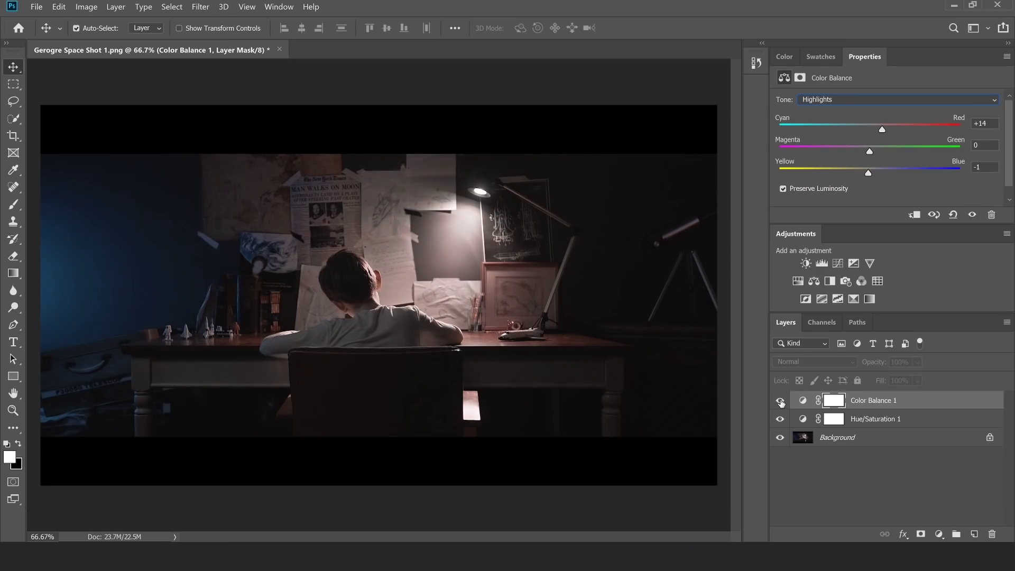
left_click(781, 401)
left_click(780, 401)
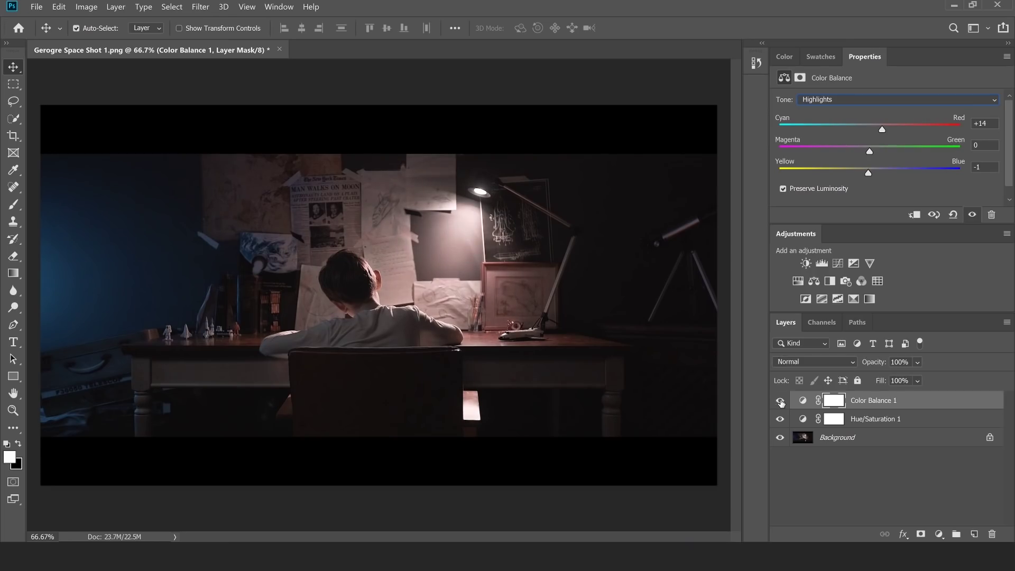
Step: Set the Color Balance shadows to +1 on Cyan-Red and Yellow-Blue, and compare the image with the layer shown and hidden
key("Up")
key("Up")
left_click(780, 401)
left_click(780, 401)
left_click(780, 401)
left_click(781, 401)
left_click(780, 401)
left_click(781, 402)
left_click(780, 402)
left_click(781, 402)
Step: Add a Curves adjustment layer on top with default options and enlarge the area showing its curve
left_click(115, 6)
mouse_move(158, 165)
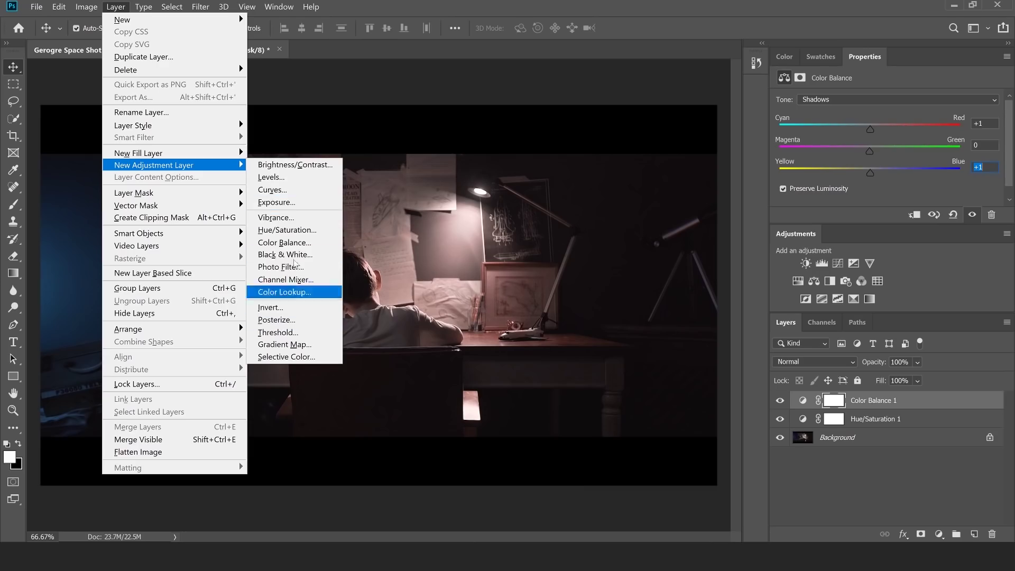
left_click(292, 190)
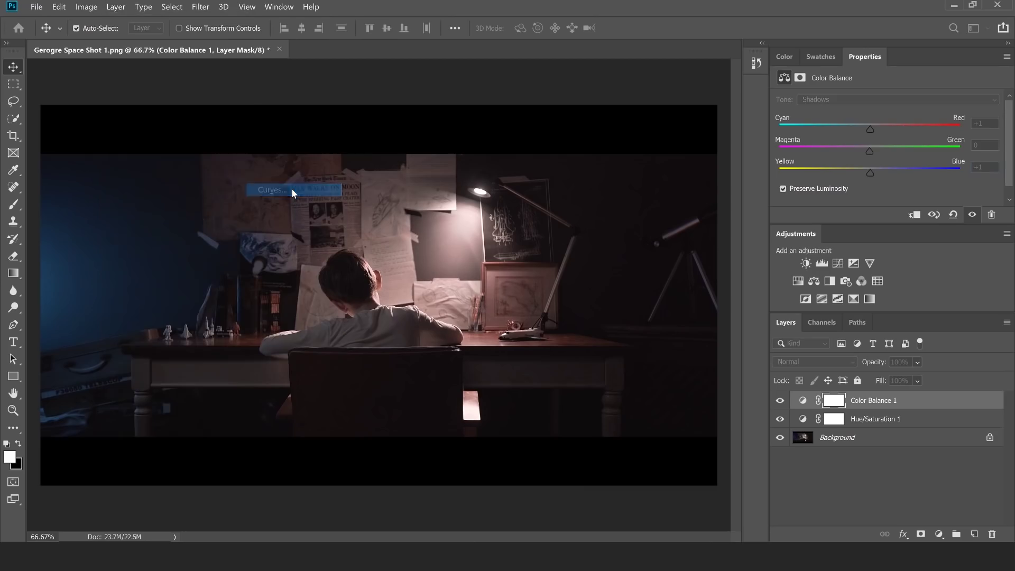
left_click(614, 157)
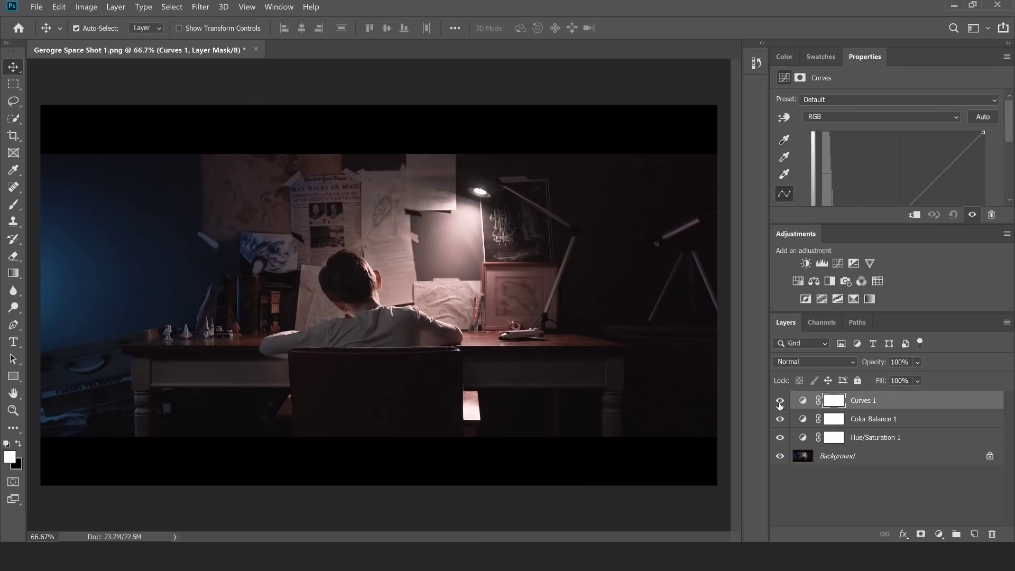
left_click(802, 400)
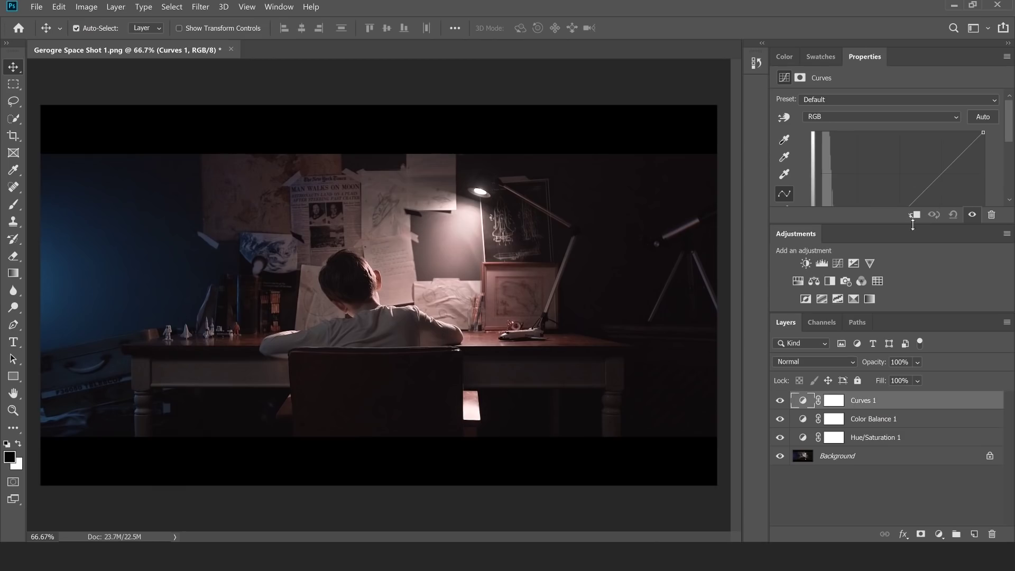
left_click_drag(911, 225, 908, 328)
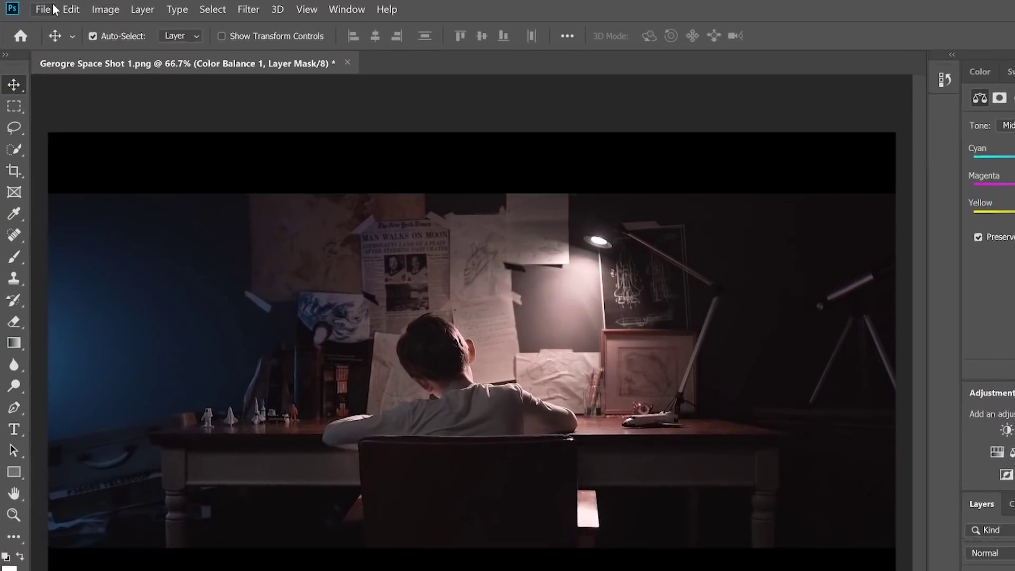
Step: Export the grade as a color lookup table in CUBE format only, saved as Gerogre Space Shot 1 in Documents
left_click(22, 7)
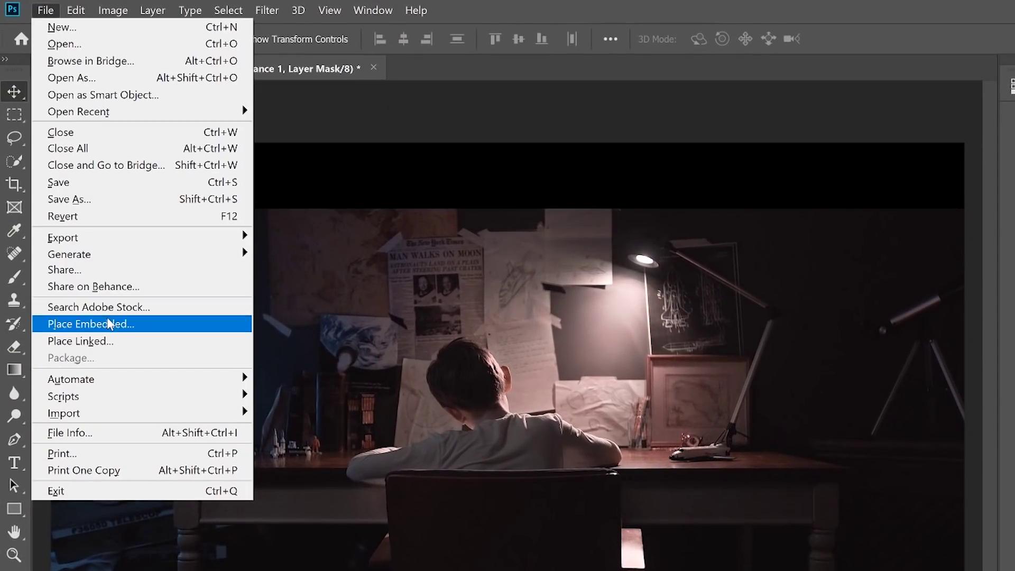
mouse_move(127, 241)
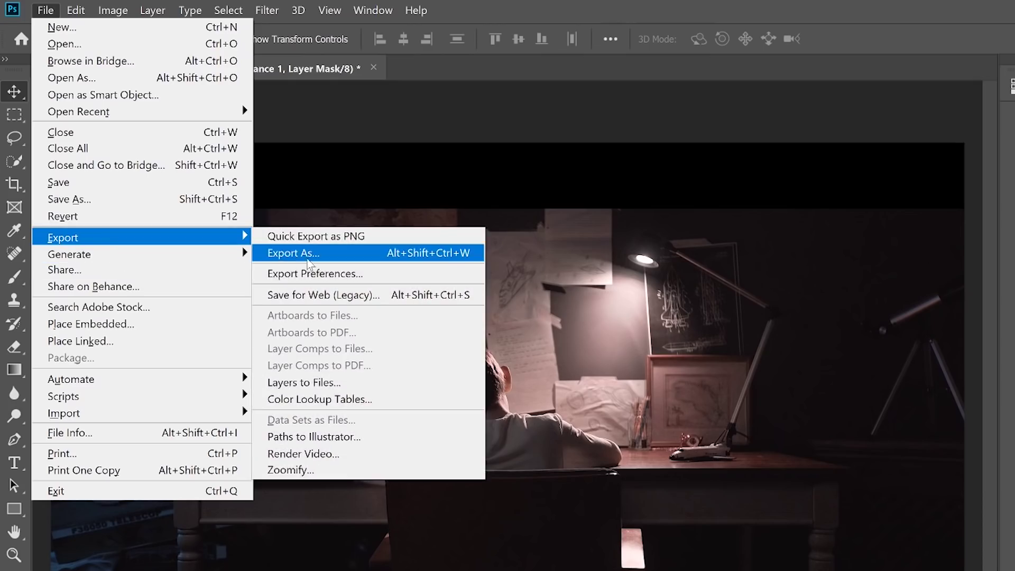
left_click(345, 401)
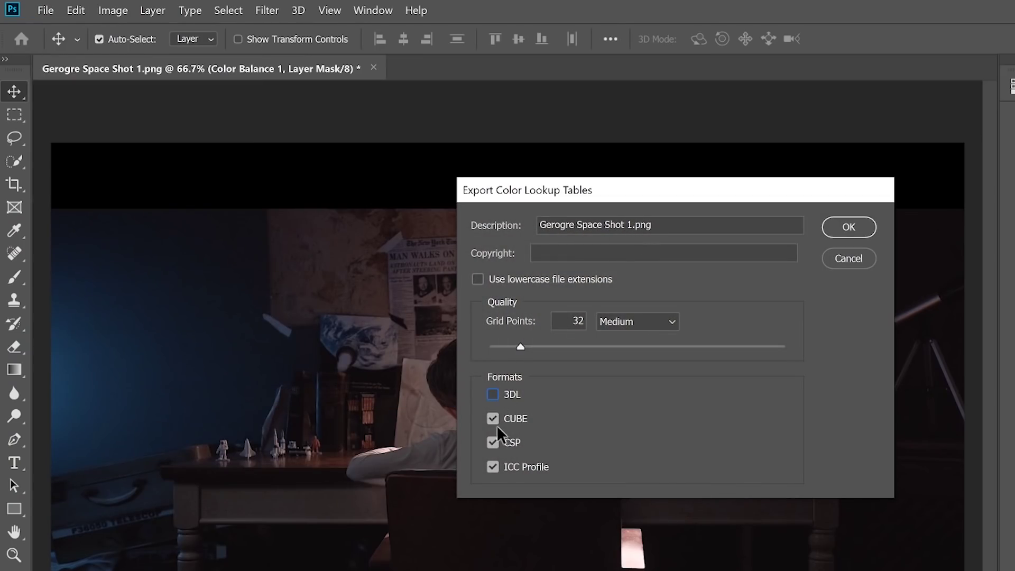
left_click(495, 442)
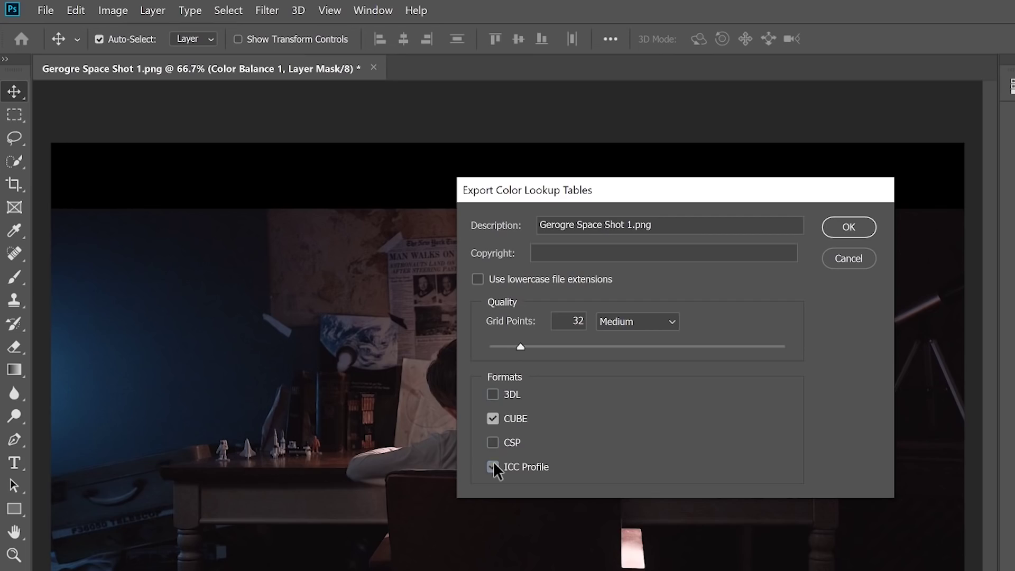
left_click(849, 226)
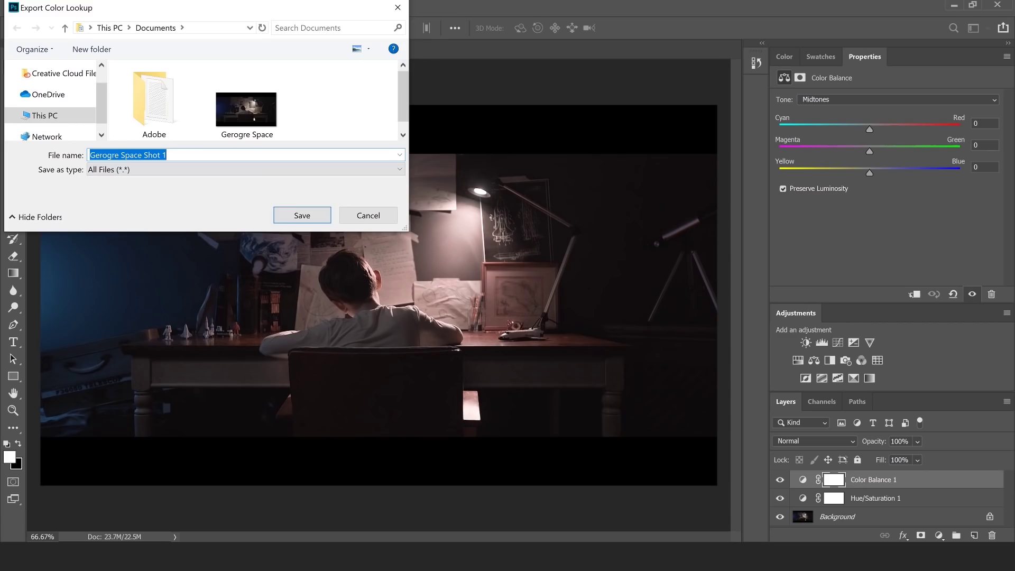
left_click(299, 221)
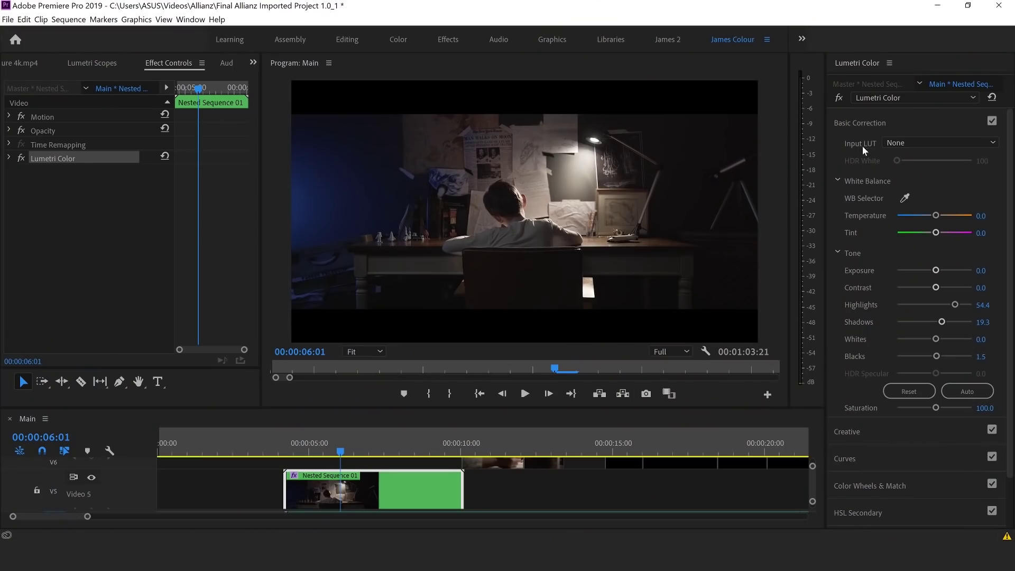
Step: In Premiere Pro, load Gerogre Space Shot 1.CUBE from Documents as the Creative look in the clip's Lumetri Color effect
left_click(895, 122)
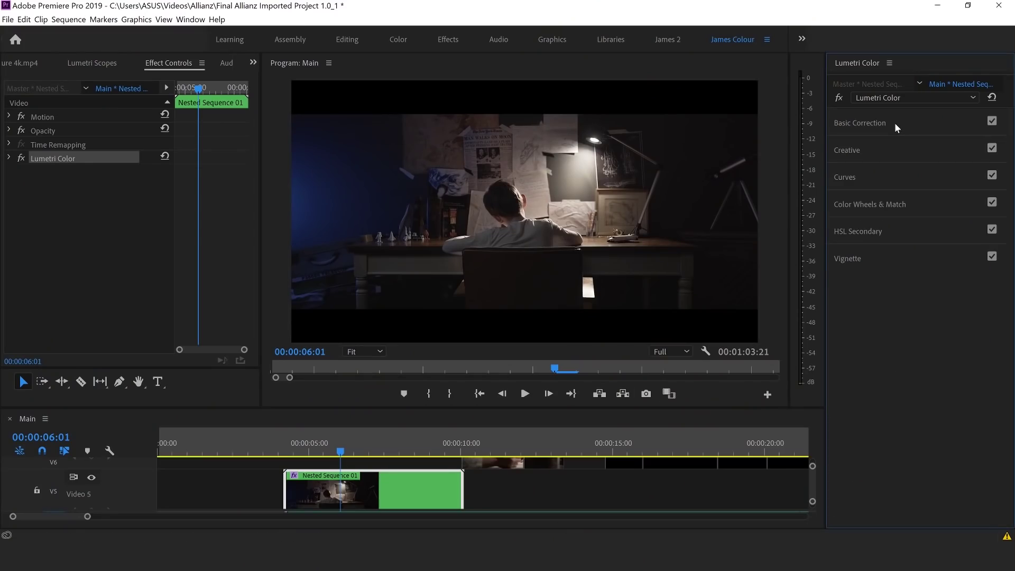
left_click(883, 151)
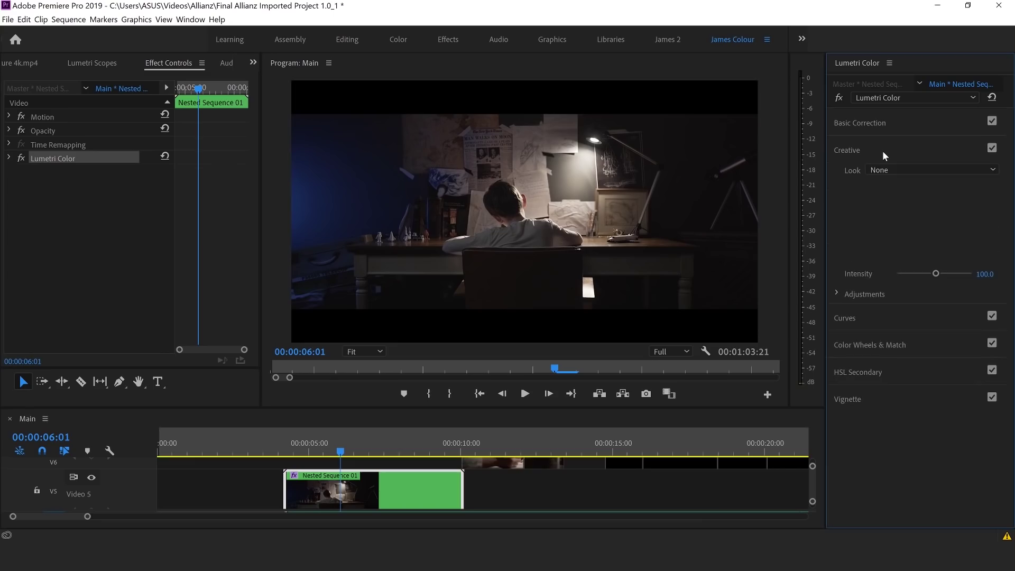
left_click(912, 169)
left_click(877, 210)
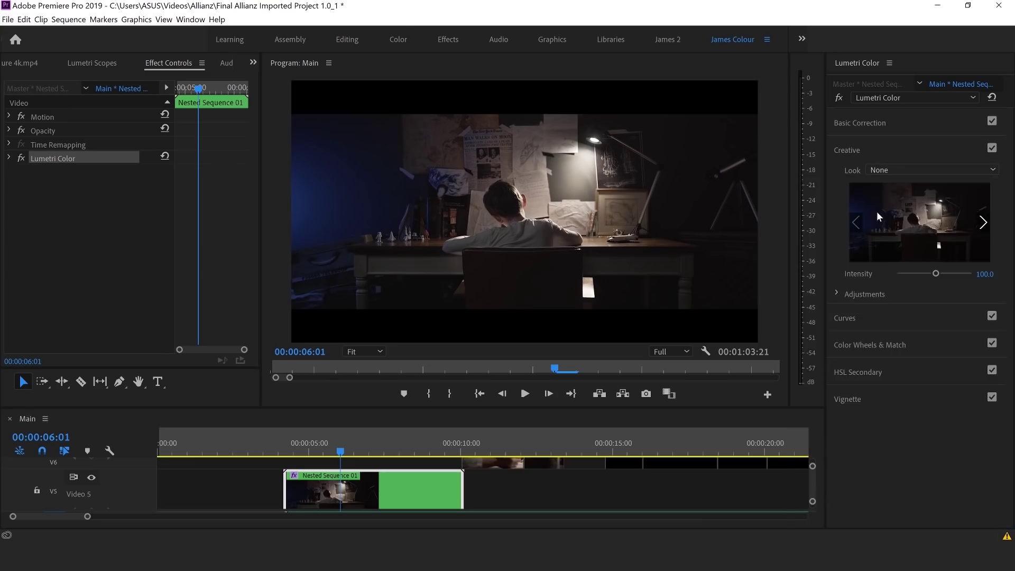
scroll(399, 113, "down", 1)
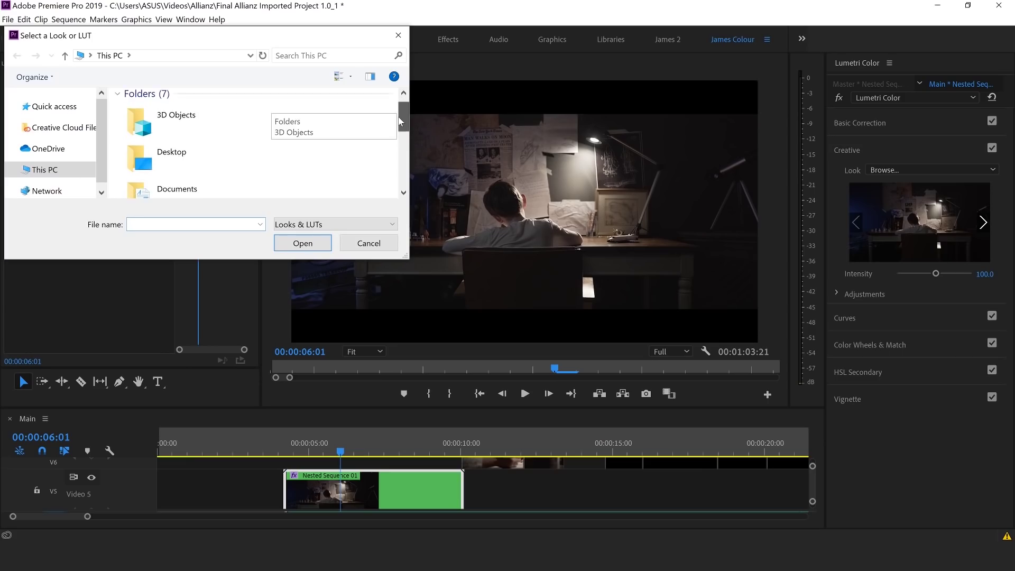
double_click(208, 174)
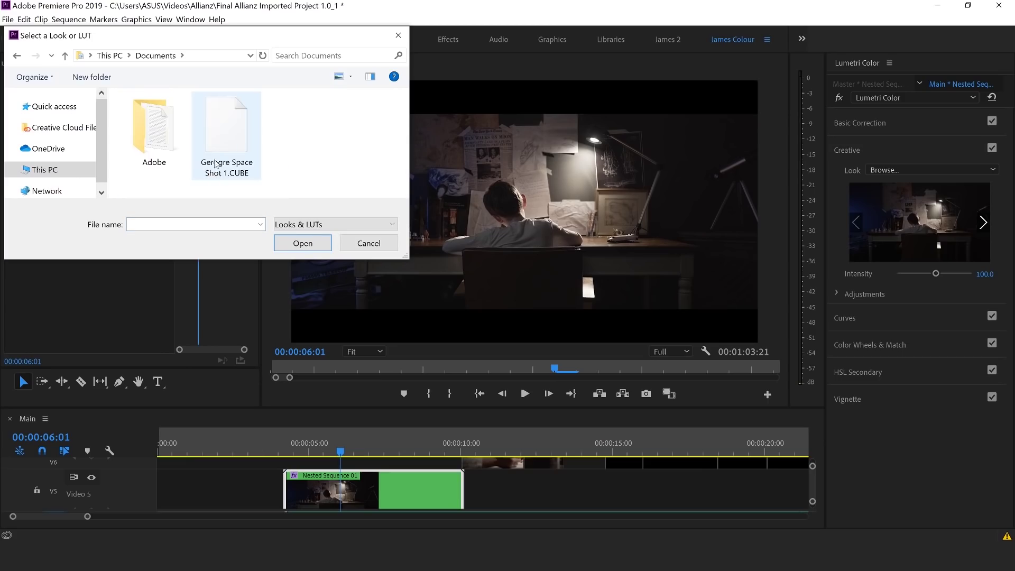
left_click(231, 144)
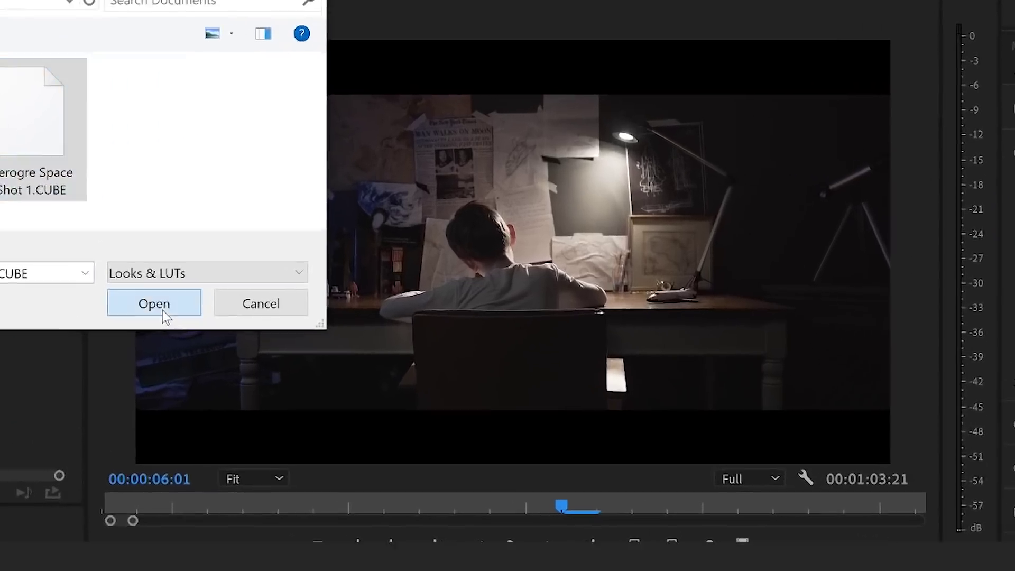
left_click(308, 247)
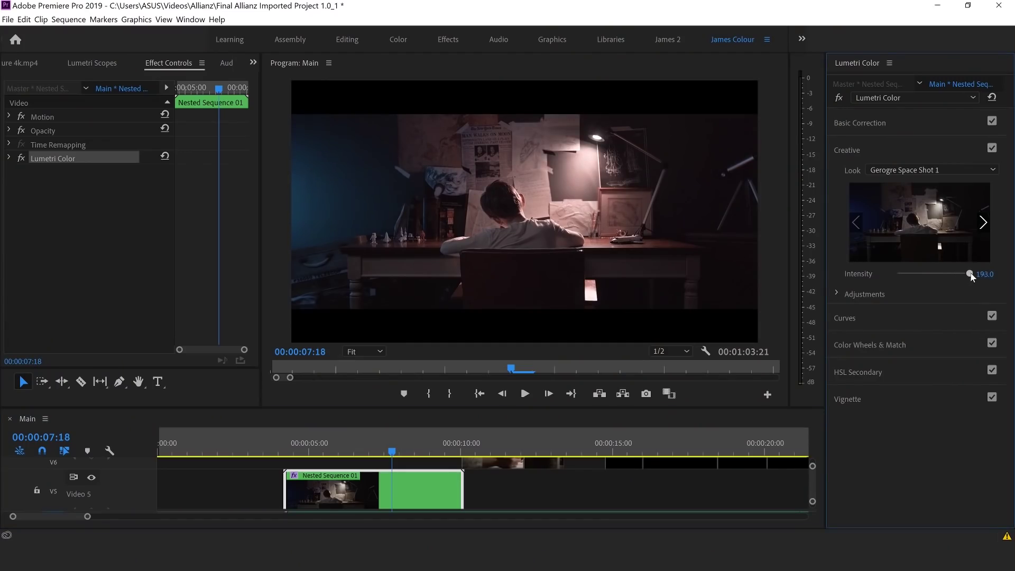
Step: Lower the Creative look's intensity to around the middle of its range and open the Basic Correction settings
left_click_drag(976, 273, 934, 281)
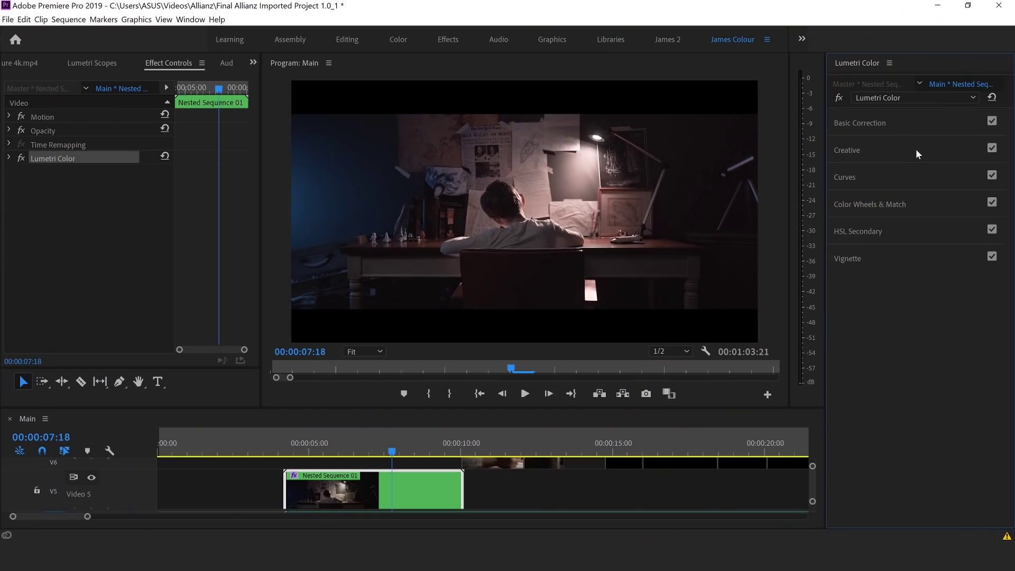
left_click(900, 121)
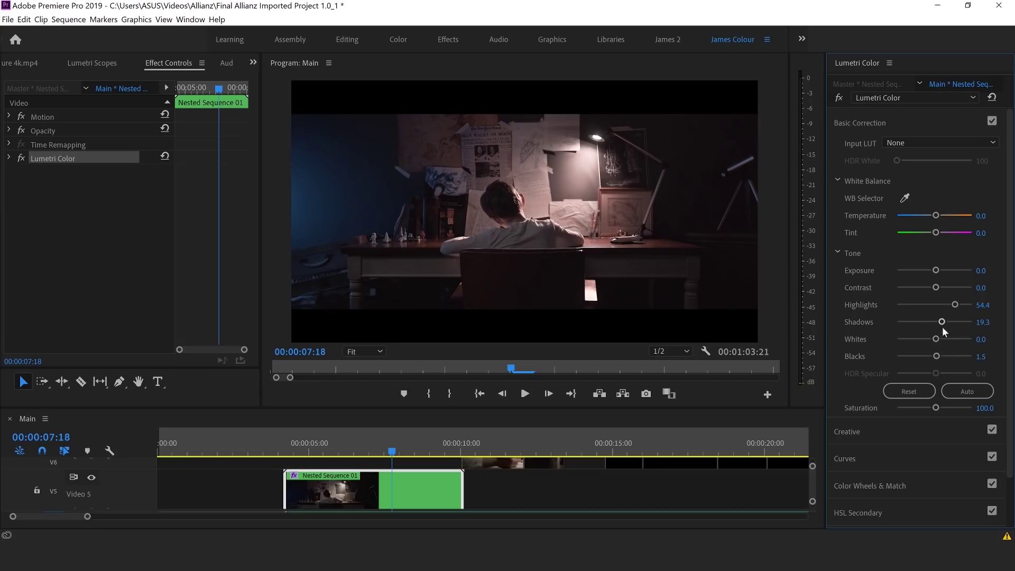